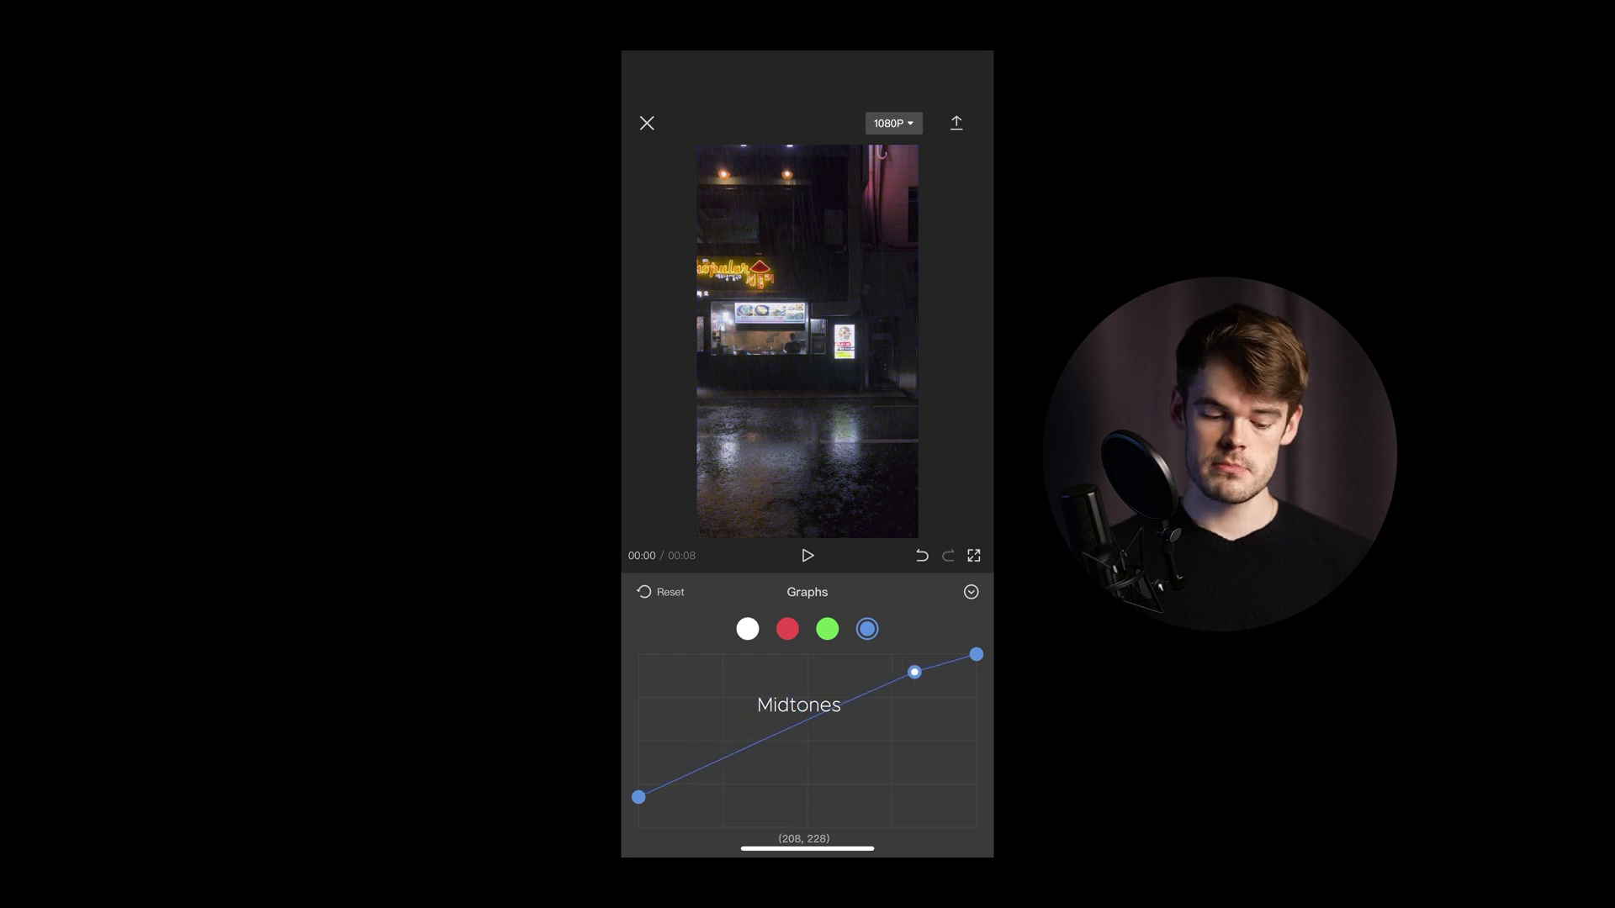
Pull the blue curve's highlight point down and nudge its shadow point for a blue-purple tint.
{"action": "left_click_drag", "start_coordinate": [892, 654], "coordinate": [822, 692]}
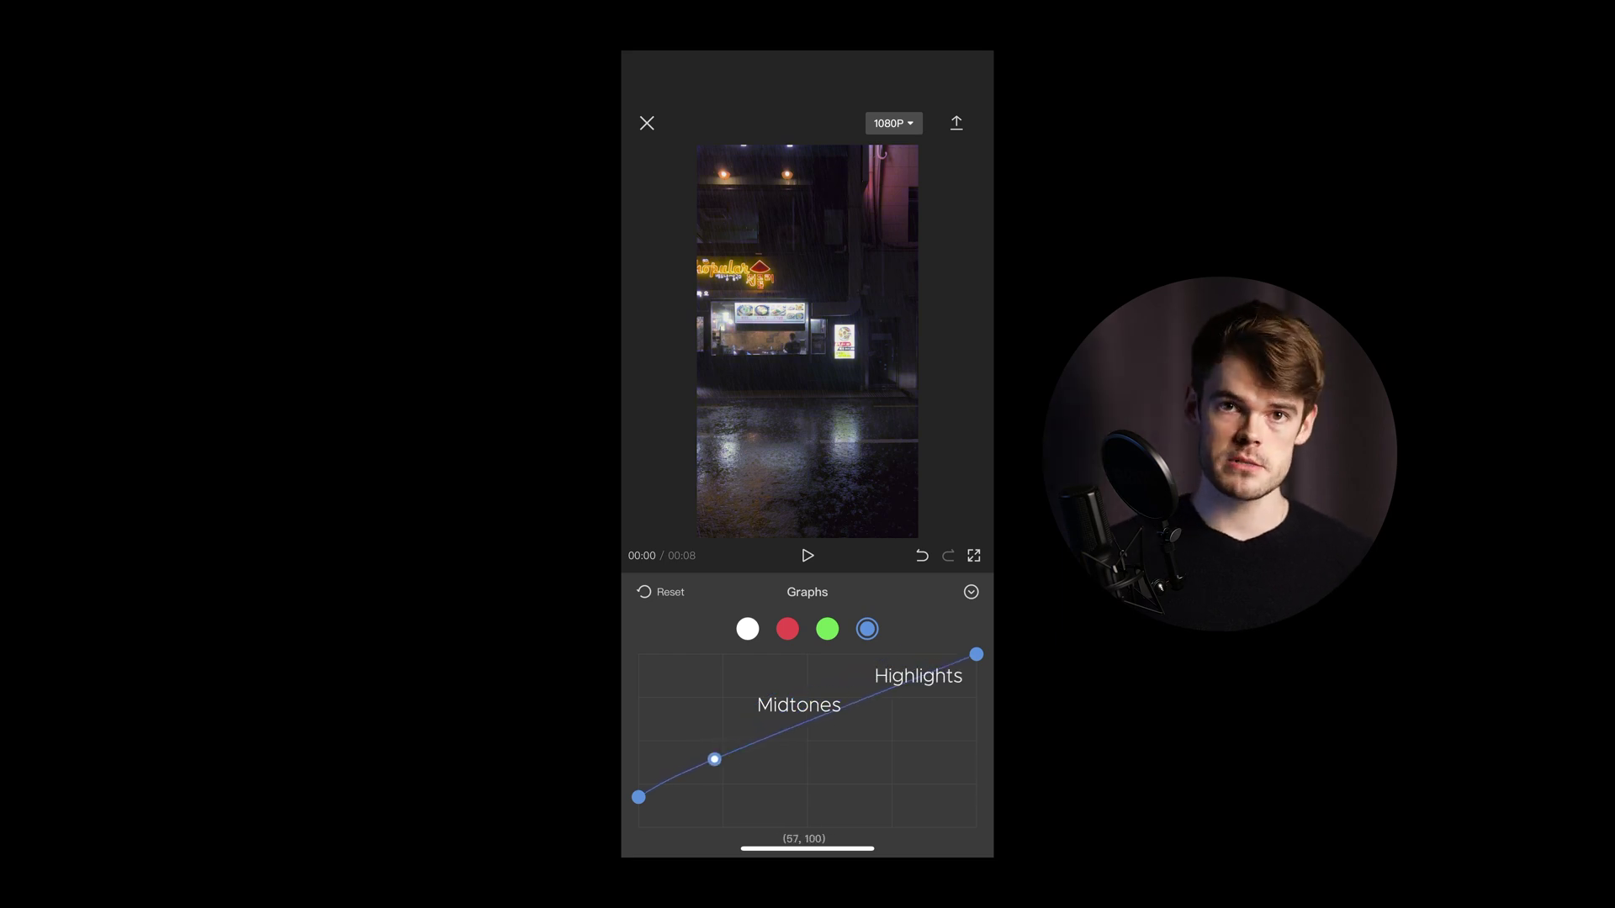
{"action": "mouse_move", "coordinate": [715, 760]}
{"action": "left_mouse_down"}
{"action": "mouse_move", "coordinate": [652, 751]}
{"action": "mouse_move", "coordinate": [746, 753]}
{"action": "left_mouse_up"}
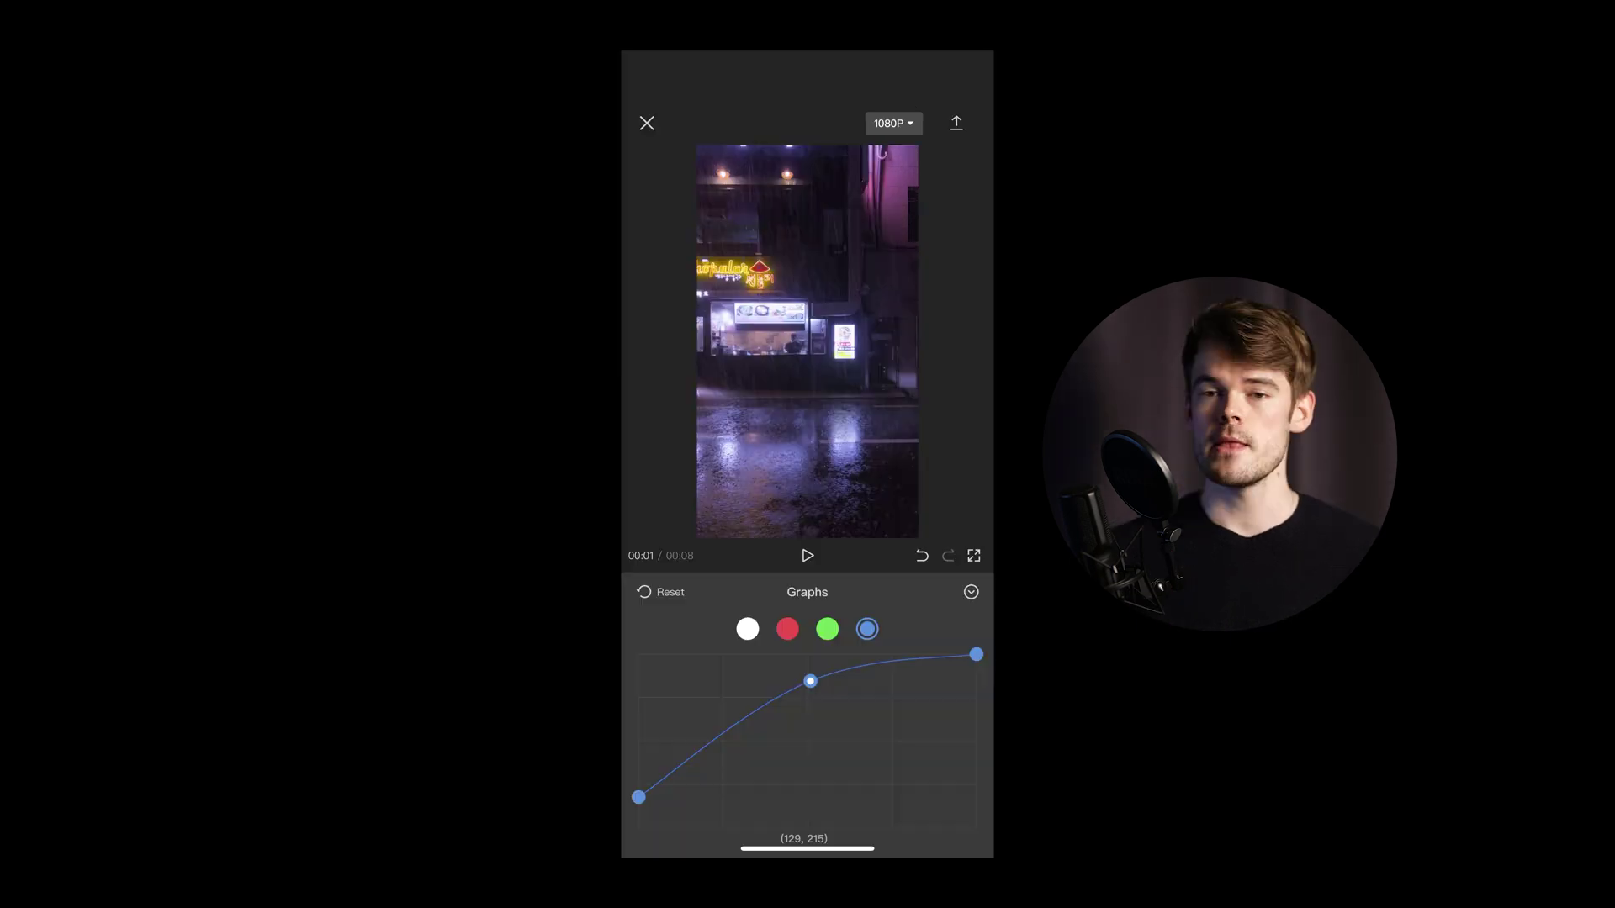
Pull the red curve's midpoint down, then lift the overall curve's lower midtones slightly.
{"action": "left_click", "coordinate": [787, 629]}
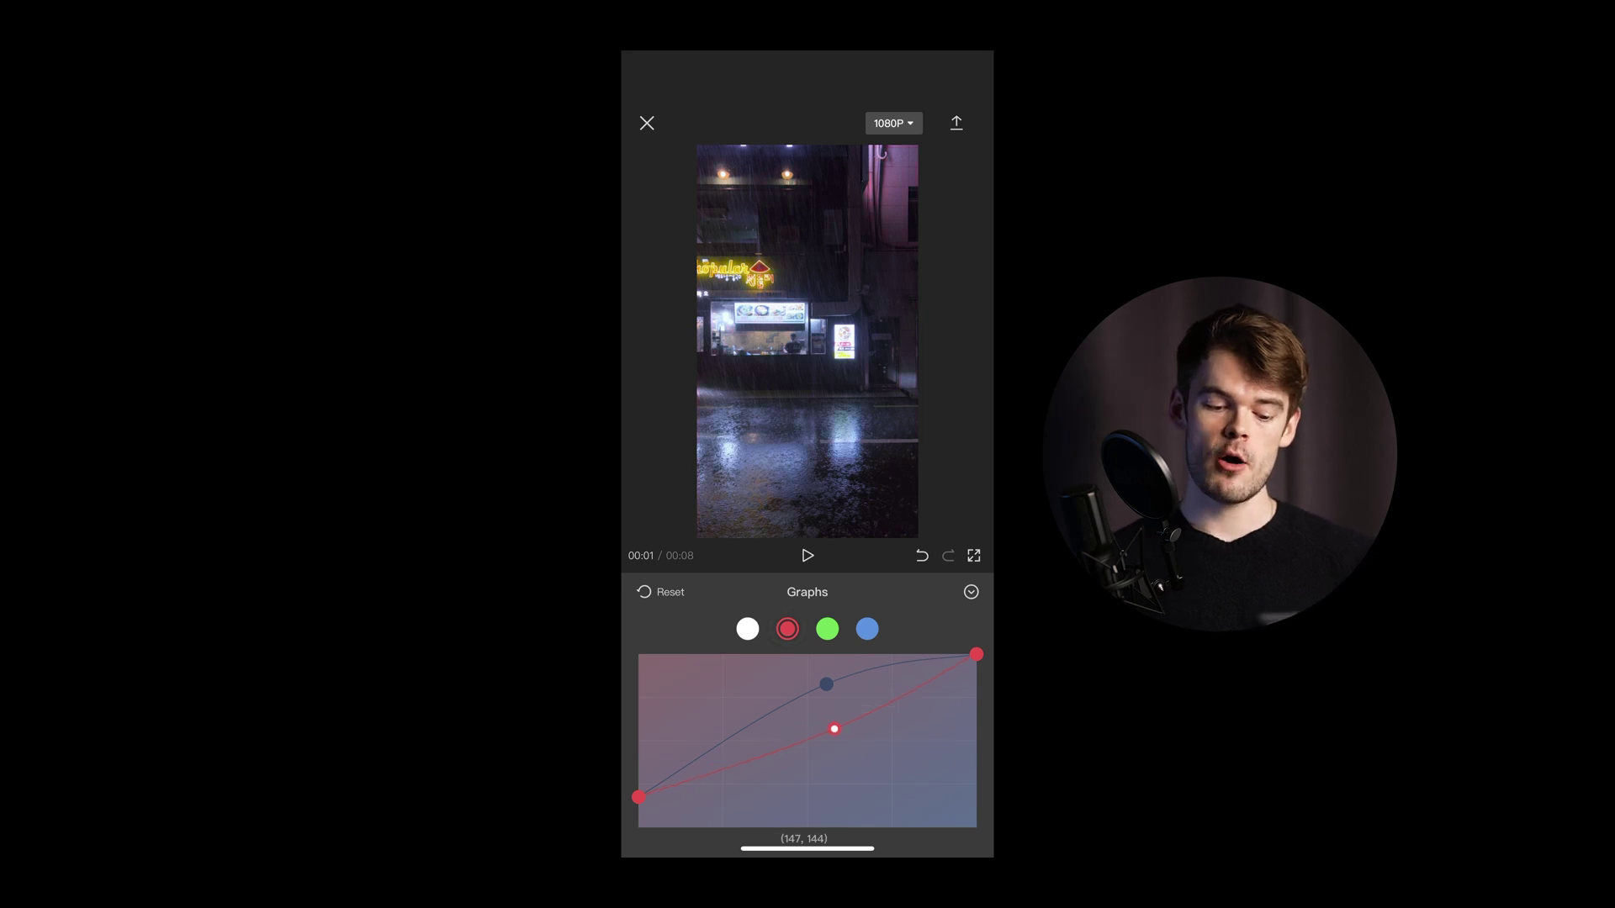
{"action": "left_click_drag", "start_coordinate": [834, 729], "coordinate": [852, 770]}
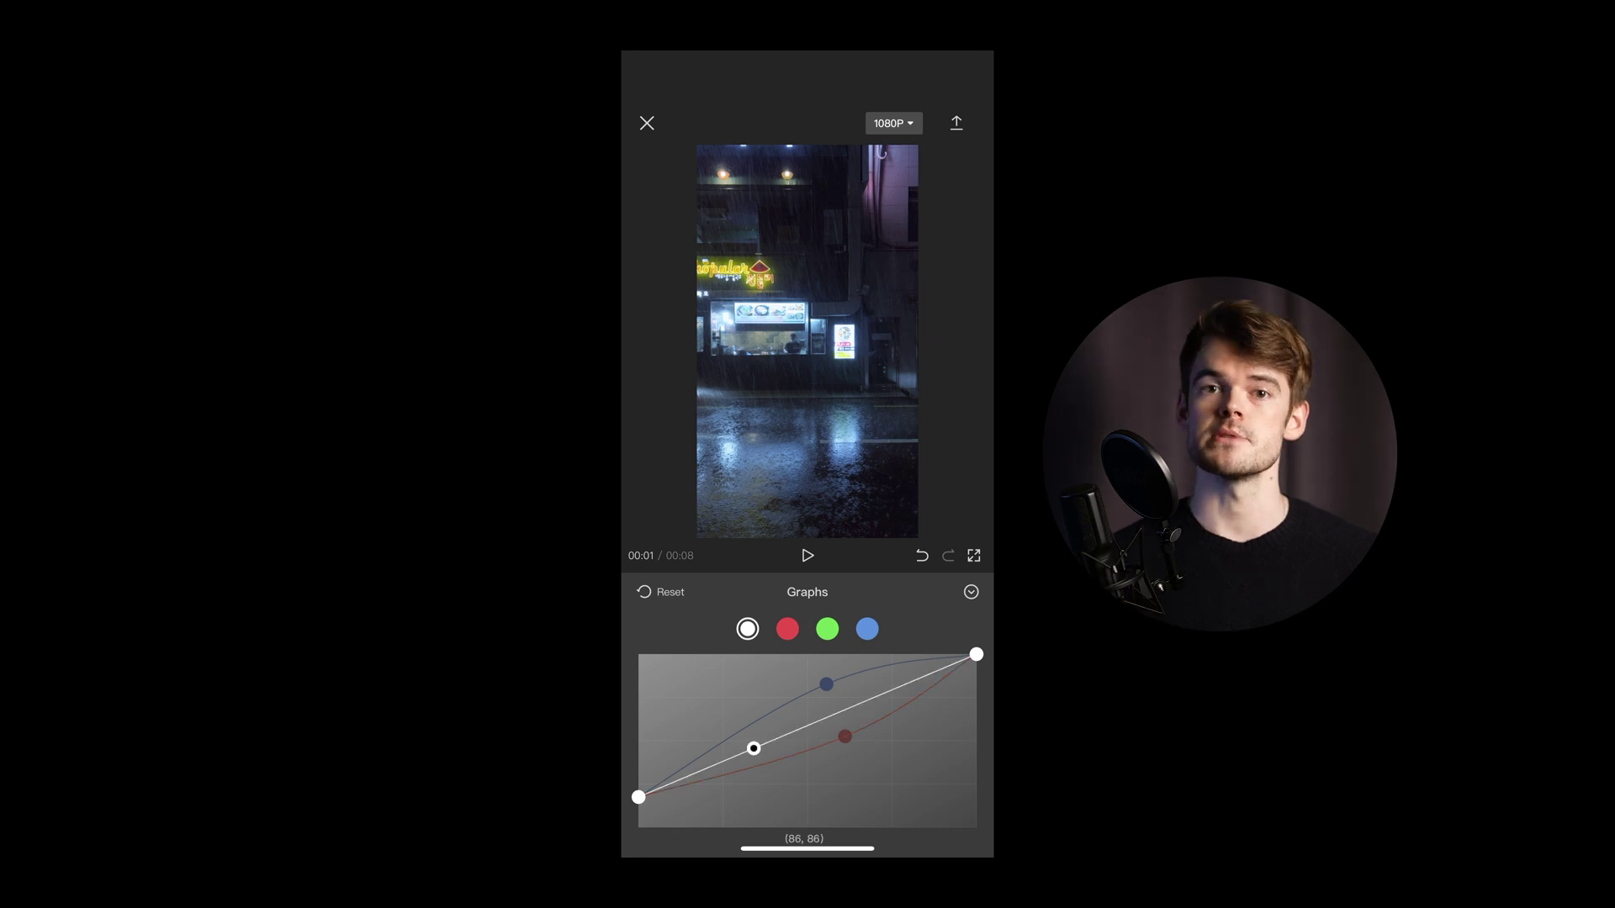
{"action": "left_click_drag", "start_coordinate": [754, 748], "coordinate": [758, 746]}
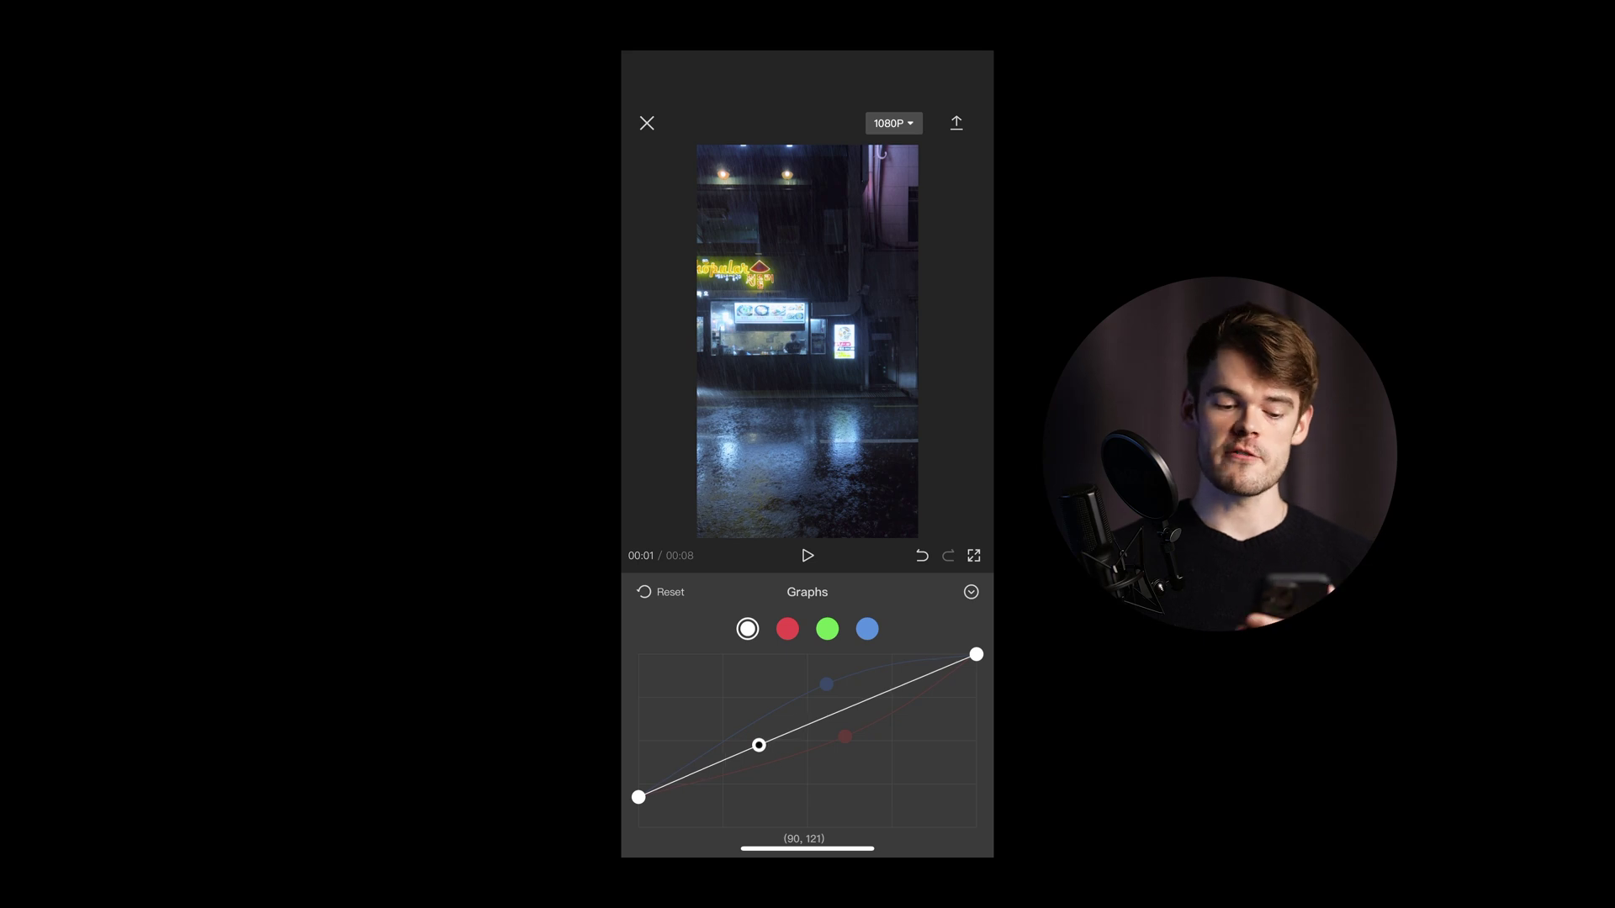
{"action": "left_click_drag", "start_coordinate": [758, 745], "coordinate": [757, 748]}
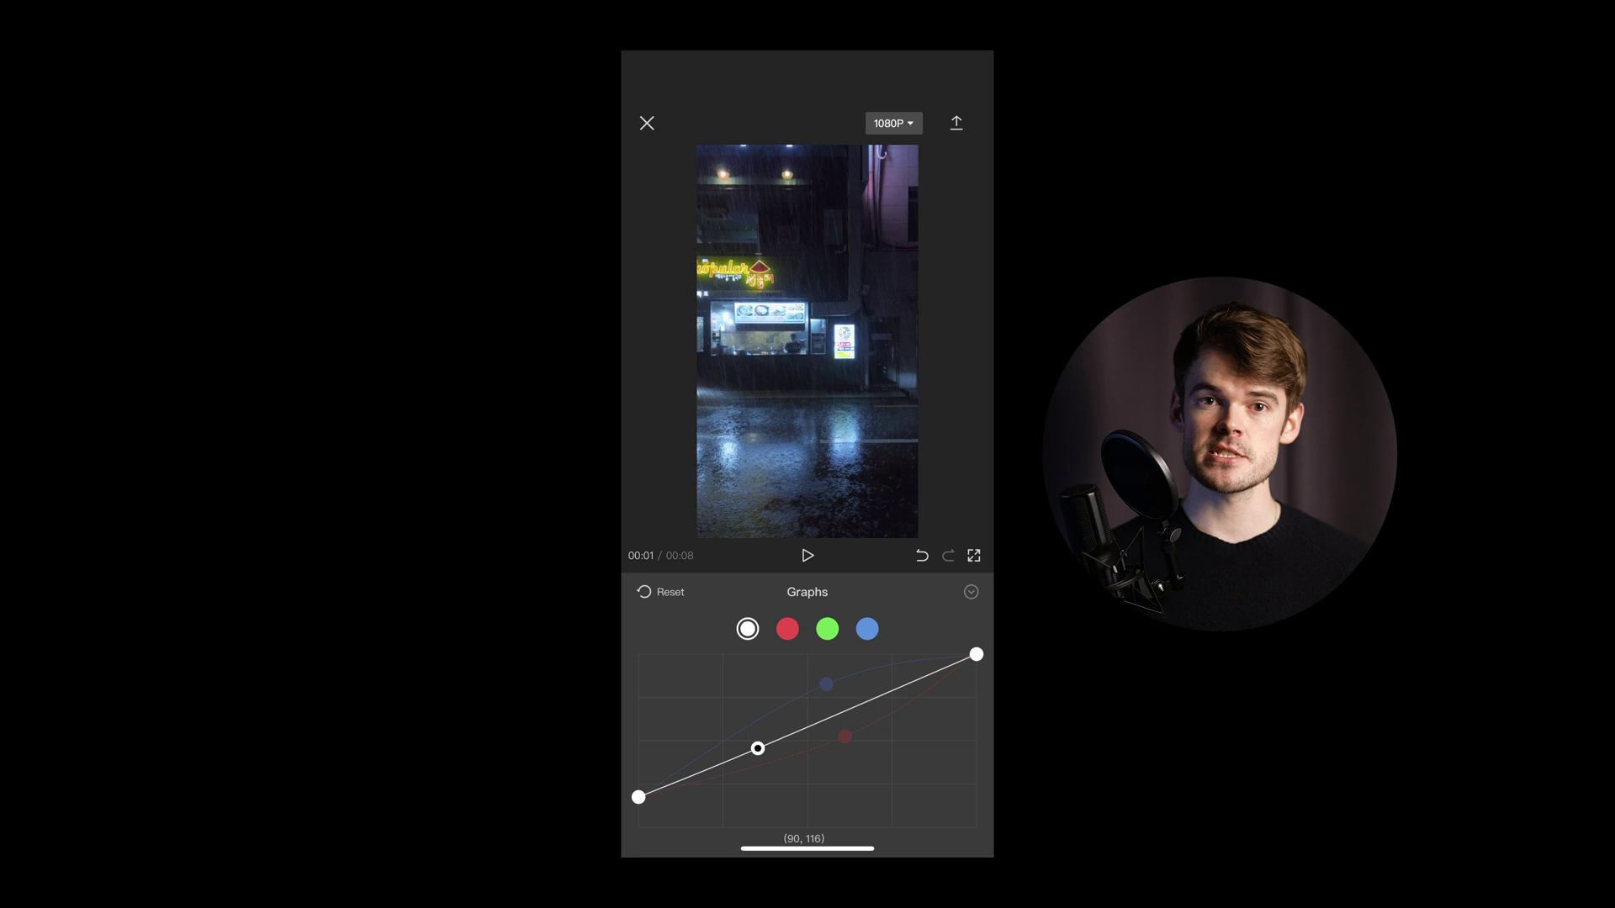
Leave the curves and raise the clip's Shadow adjustment to about 27.
{"action": "left_click", "coordinate": [970, 591]}
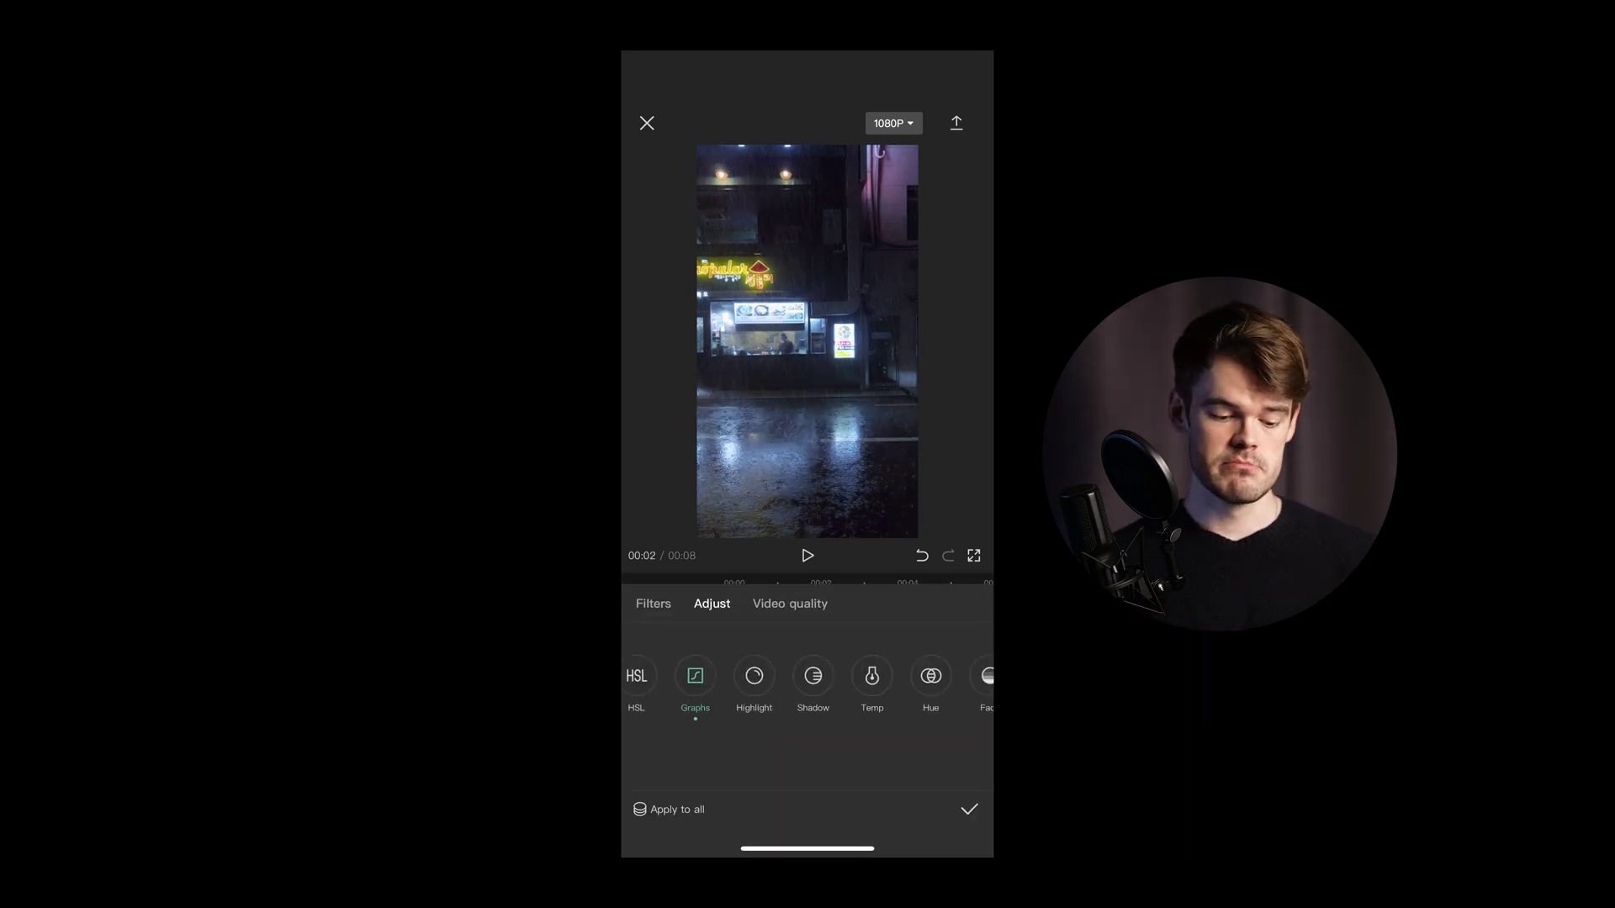
{"action": "mouse_move", "coordinate": [841, 751]}
{"action": "left_mouse_down"}
{"action": "mouse_move", "coordinate": [789, 751]}
{"action": "mouse_move", "coordinate": [905, 750]}
{"action": "mouse_move", "coordinate": [805, 749]}
{"action": "left_mouse_up"}
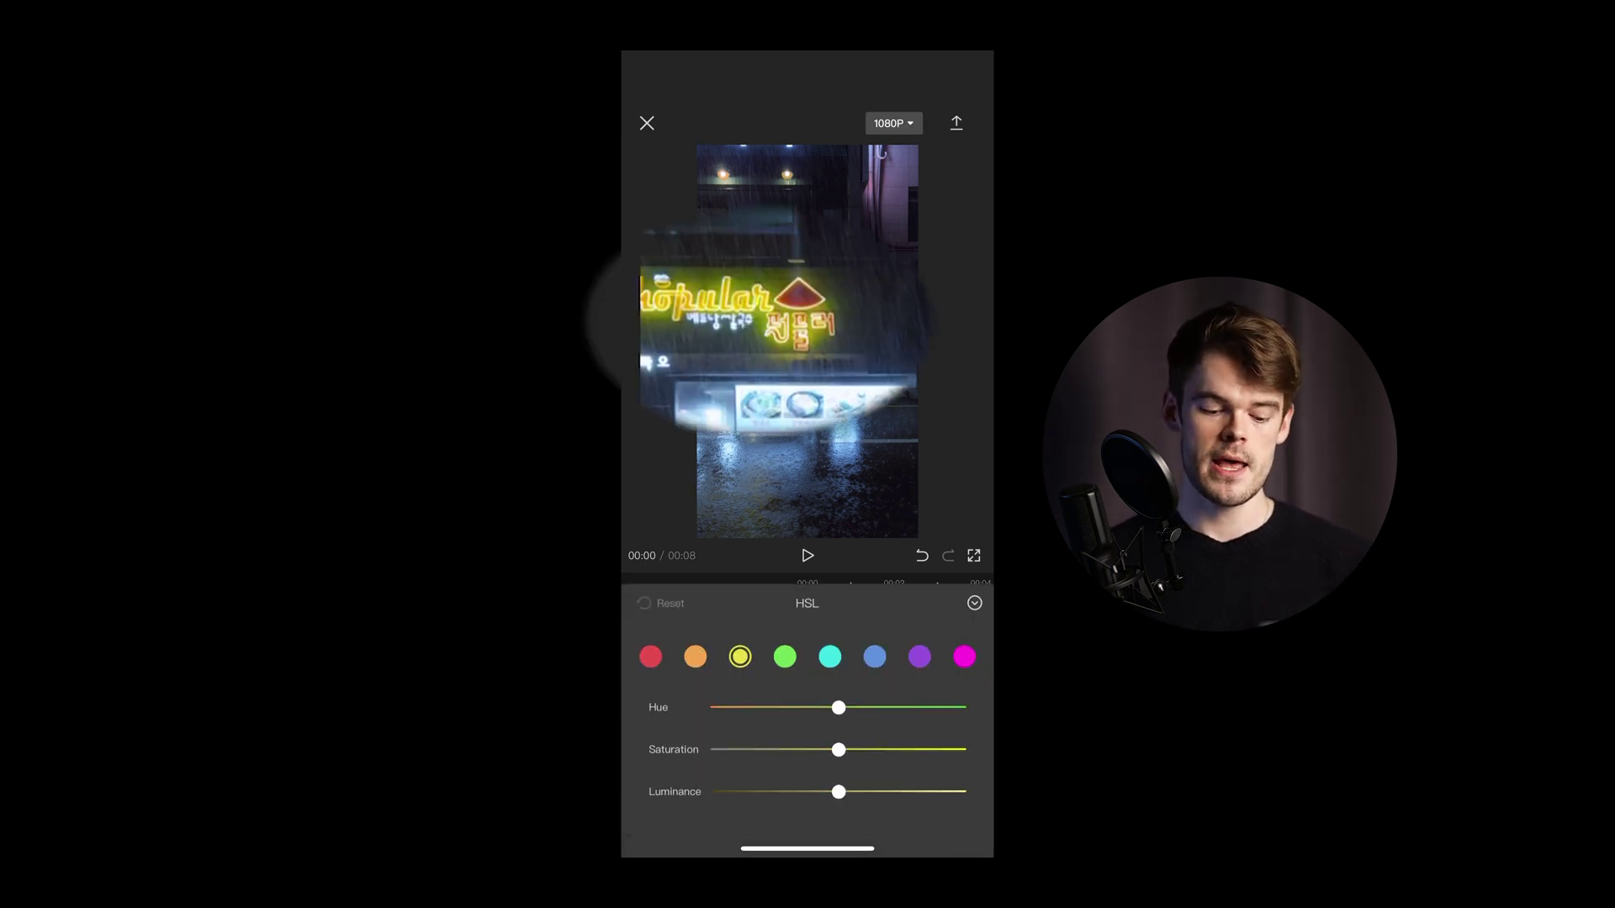
Shift yellow's hue toward orange, boost yellow saturation and raise yellow luminance to about 25.
{"action": "mouse_move", "coordinate": [826, 707]}
{"action": "left_mouse_down"}
{"action": "mouse_move", "coordinate": [786, 707]}
{"action": "mouse_move", "coordinate": [913, 708]}
{"action": "mouse_move", "coordinate": [718, 707]}
{"action": "mouse_move", "coordinate": [829, 706]}
{"action": "mouse_move", "coordinate": [766, 708]}
{"action": "mouse_move", "coordinate": [801, 707]}
{"action": "left_mouse_up"}
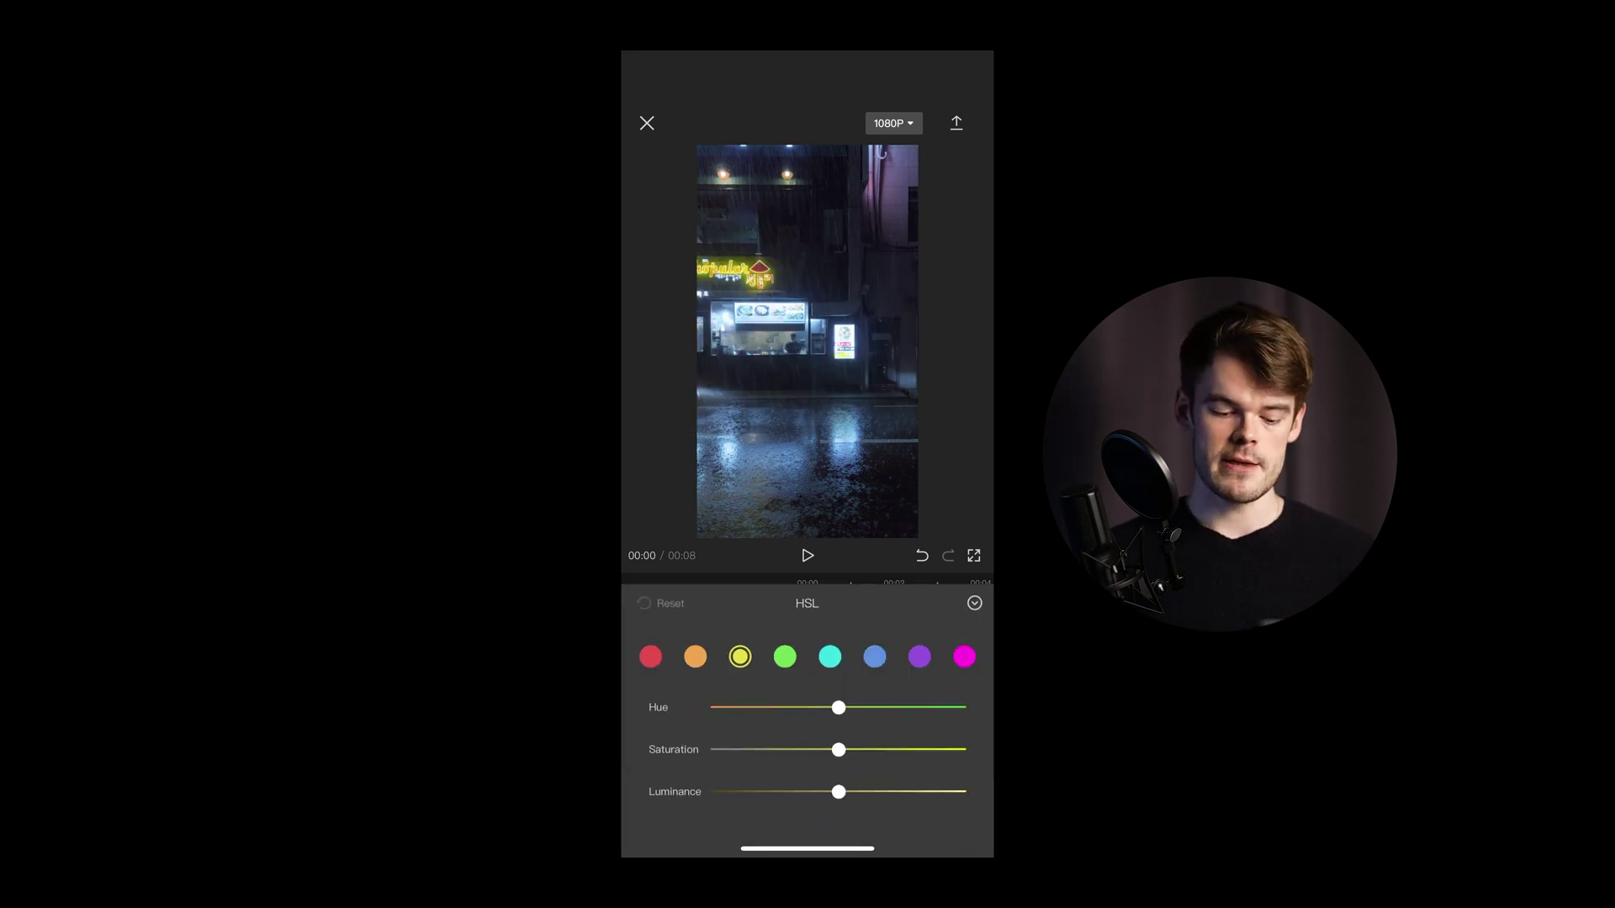
{"action": "left_click_drag", "start_coordinate": [826, 707], "coordinate": [784, 707]}
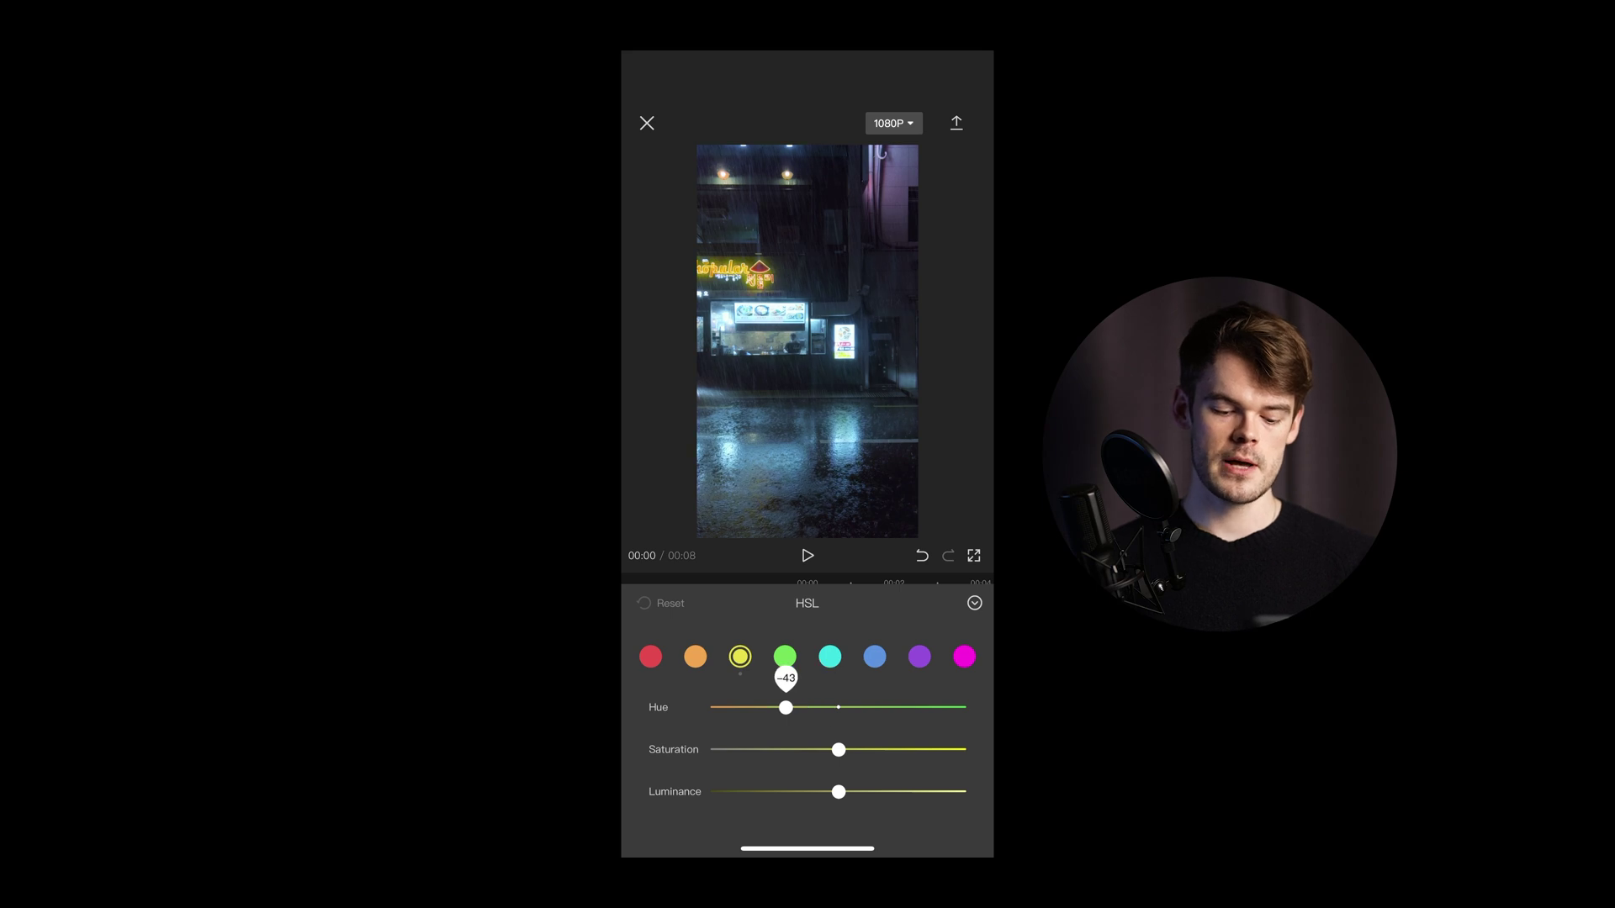
{"action": "left_click_drag", "start_coordinate": [911, 706], "coordinate": [717, 707]}
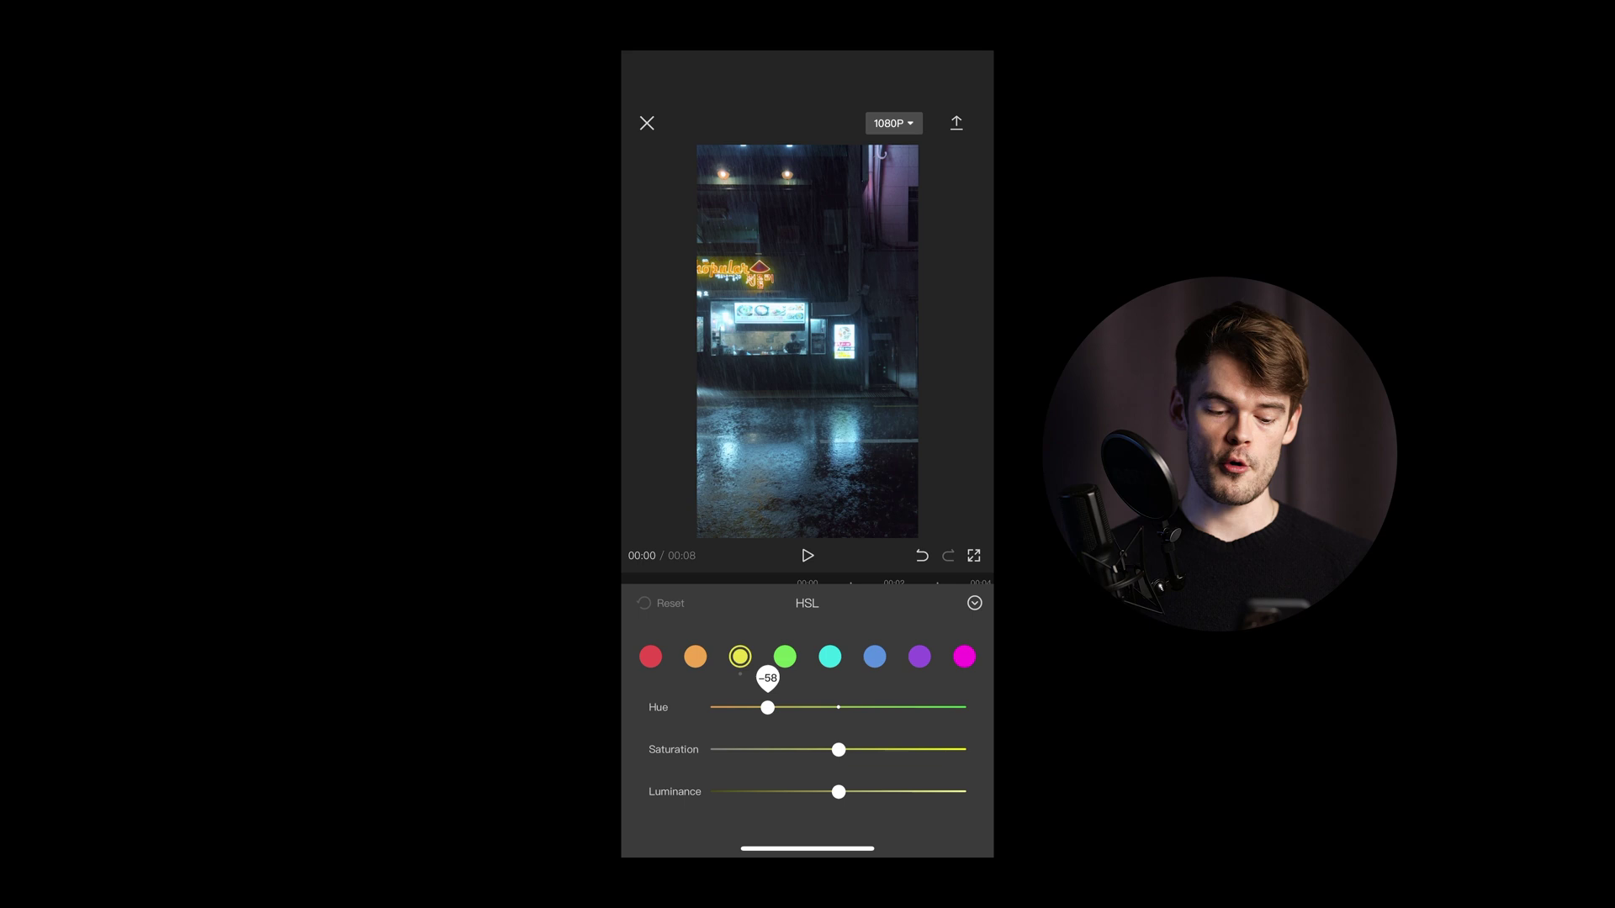
{"action": "left_click_drag", "start_coordinate": [801, 707], "coordinate": [815, 706]}
{"action": "left_click_drag", "start_coordinate": [839, 750], "coordinate": [848, 749]}
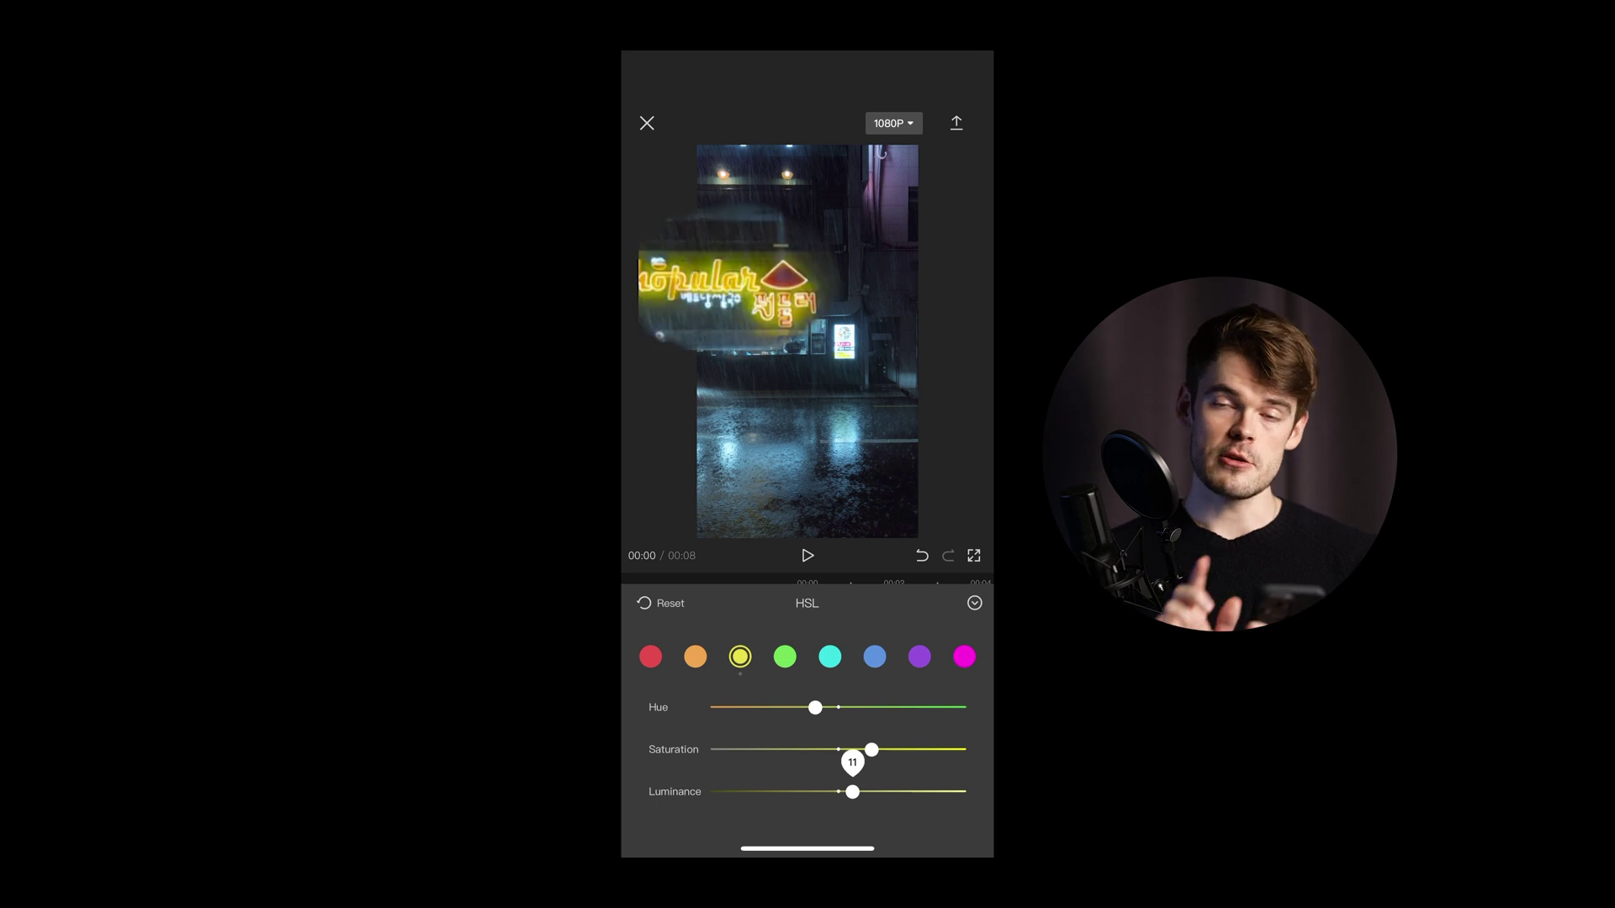
{"action": "left_click_drag", "start_coordinate": [839, 792], "coordinate": [904, 791]}
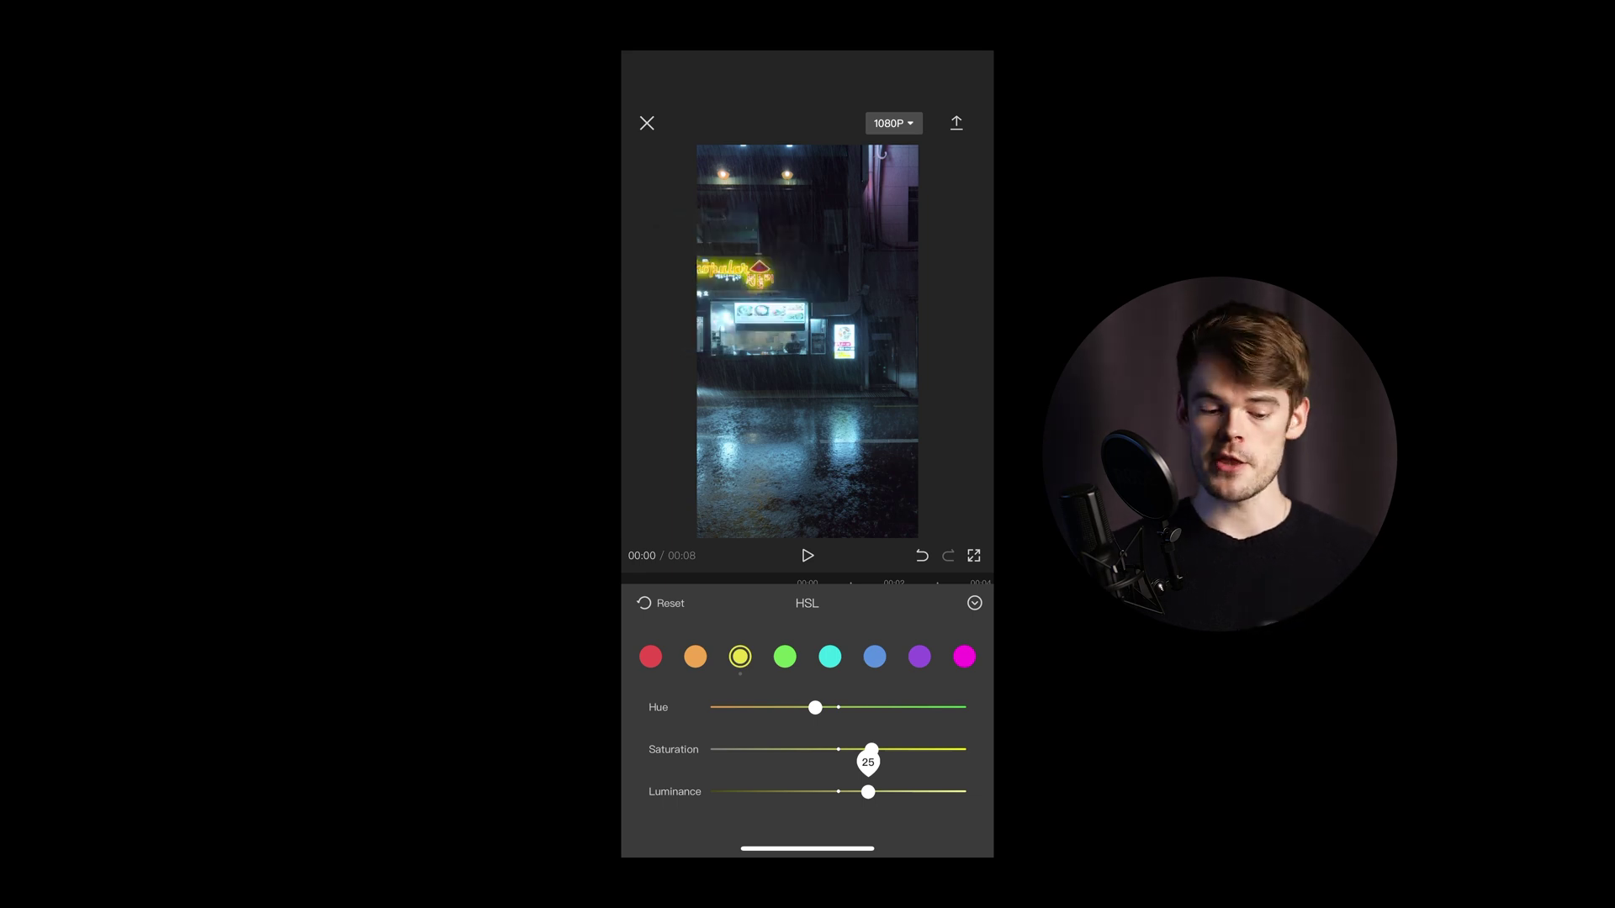
{"action": "left_click_drag", "start_coordinate": [871, 749], "coordinate": [868, 750]}
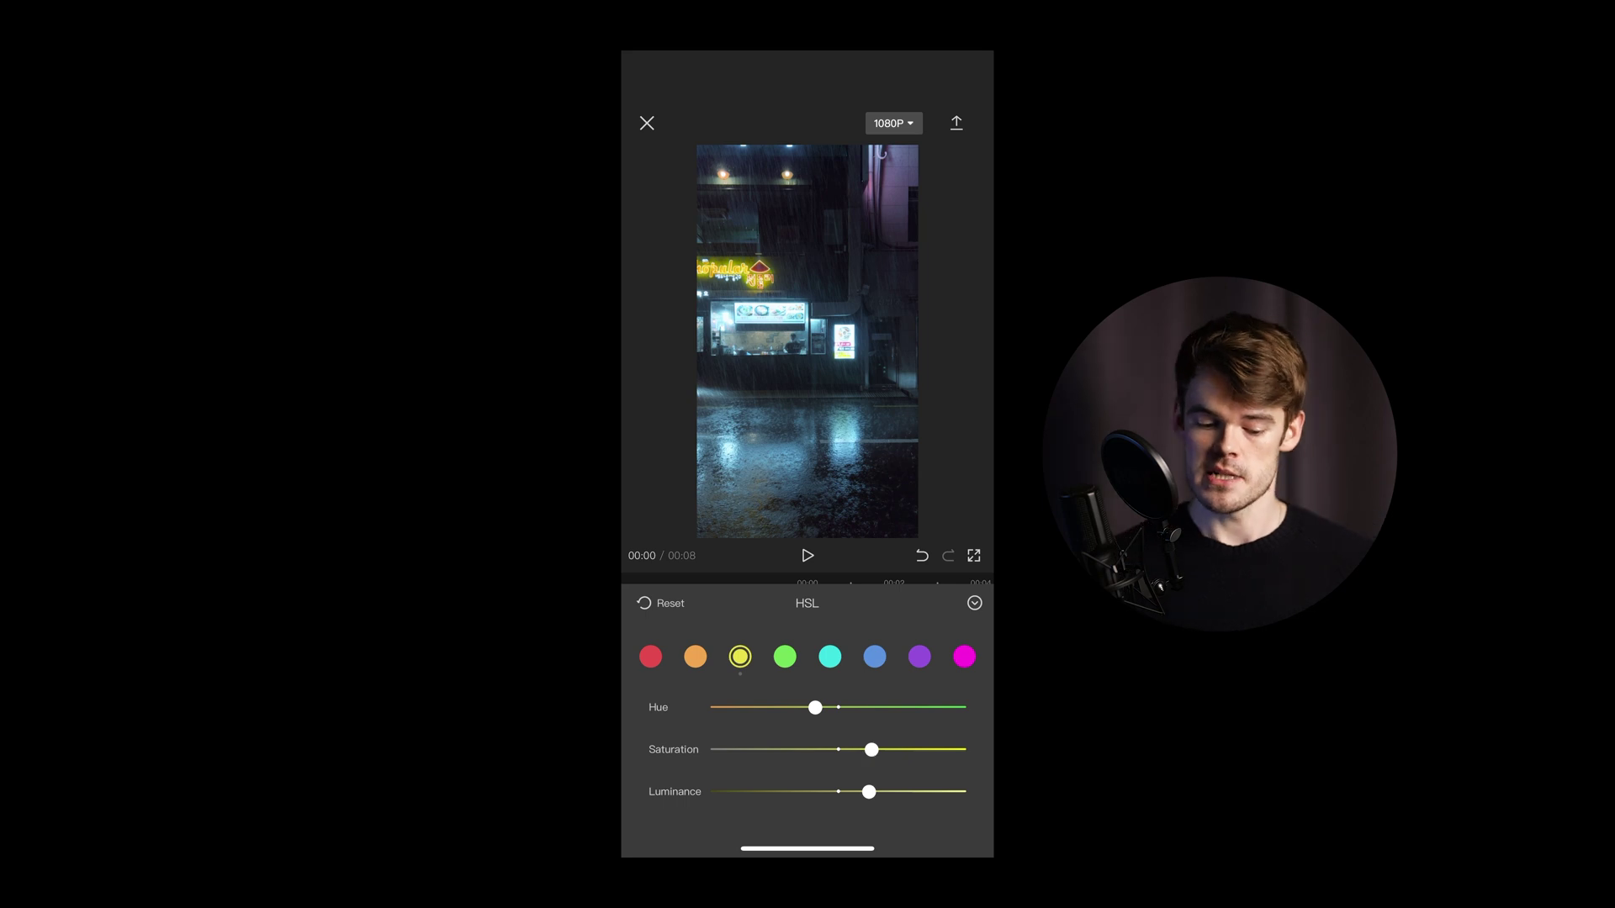
Select the blue swatch so the HSL adjustments target the blue range.
{"action": "left_click", "coordinate": [875, 657]}
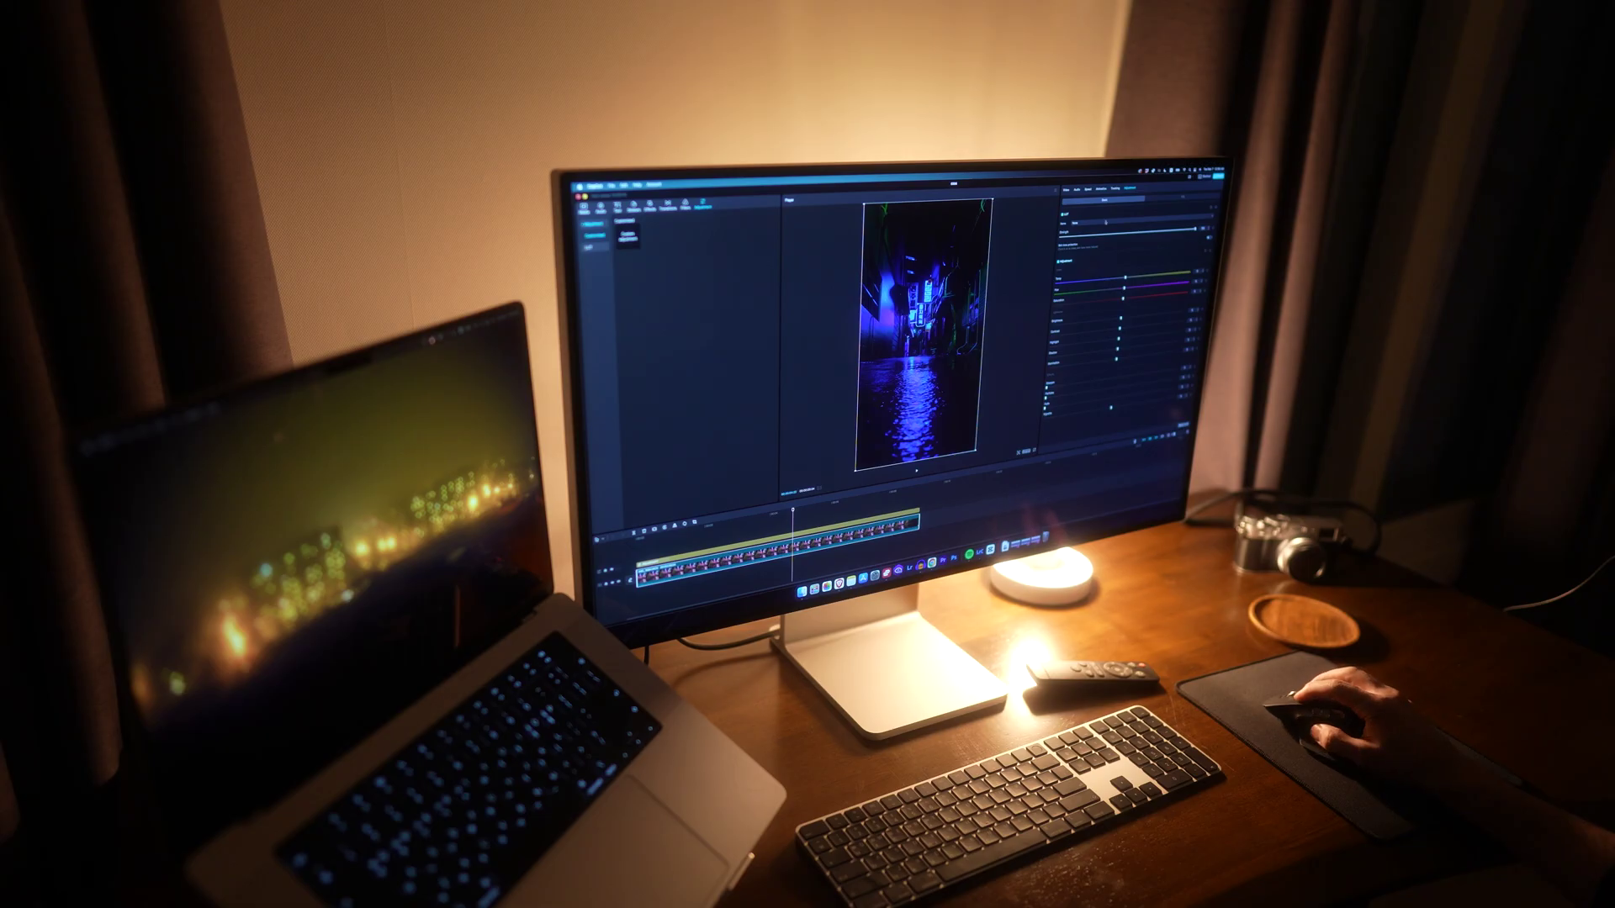
Drop down the LUT Name list to choose a LUT for the clip.
{"action": "left_click", "coordinate": [1088, 221]}
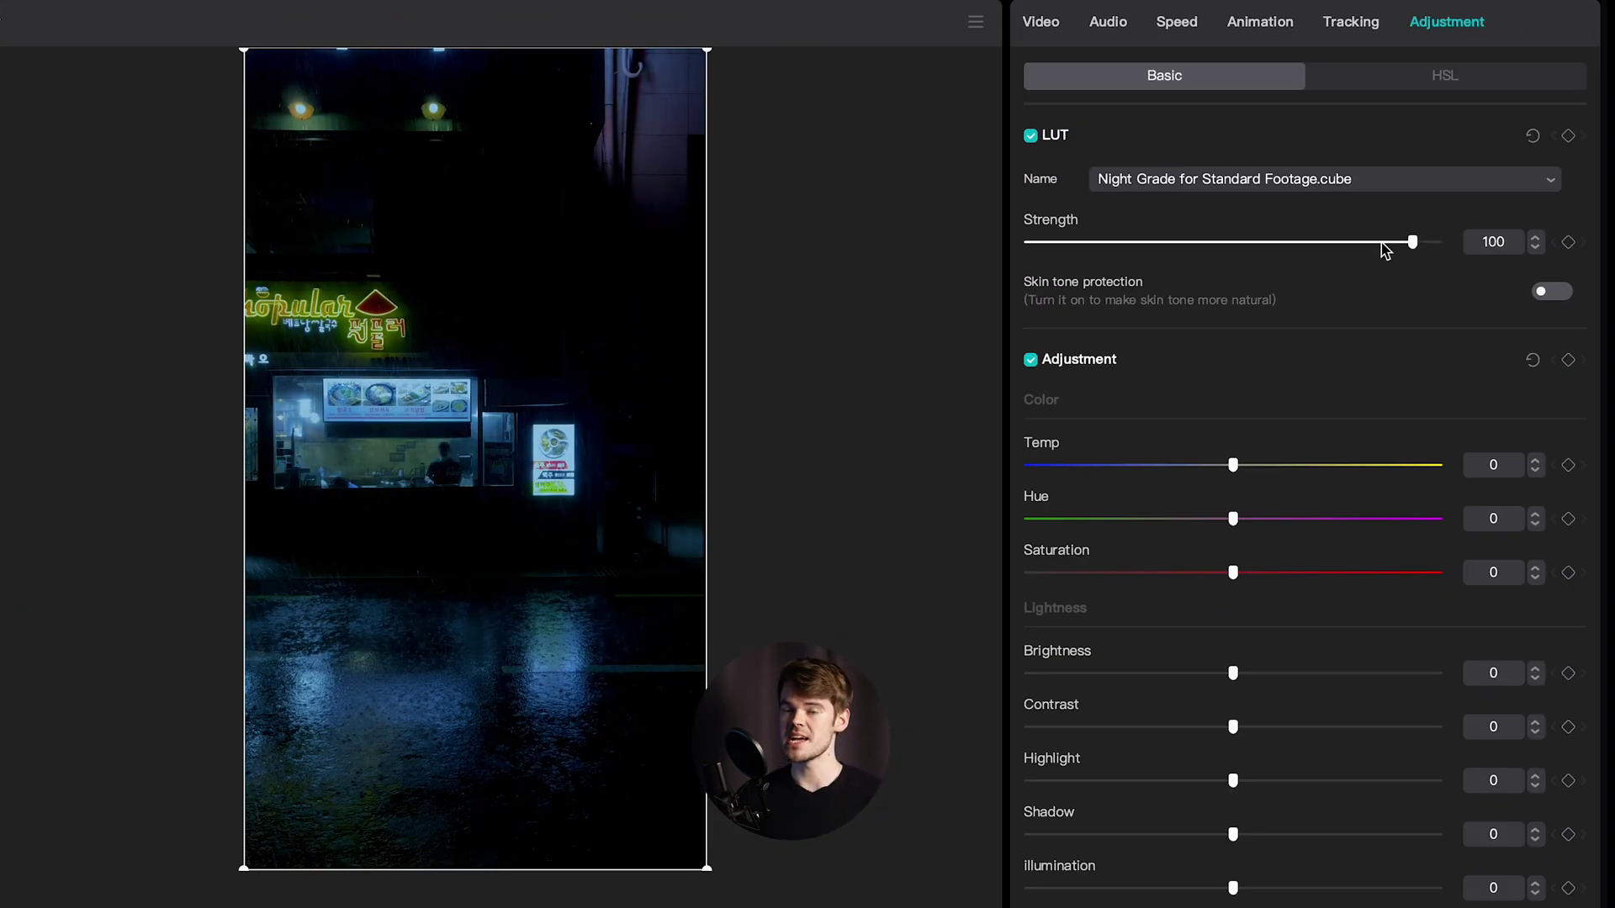
Apply Night Grade for Standard Footage.cube at strength 68 and raise Brightness to 25.
{"action": "mouse_move", "coordinate": [1384, 249]}
{"action": "left_mouse_down"}
{"action": "mouse_move", "coordinate": [1121, 245]}
{"action": "mouse_move", "coordinate": [1273, 258]}
{"action": "left_mouse_up"}
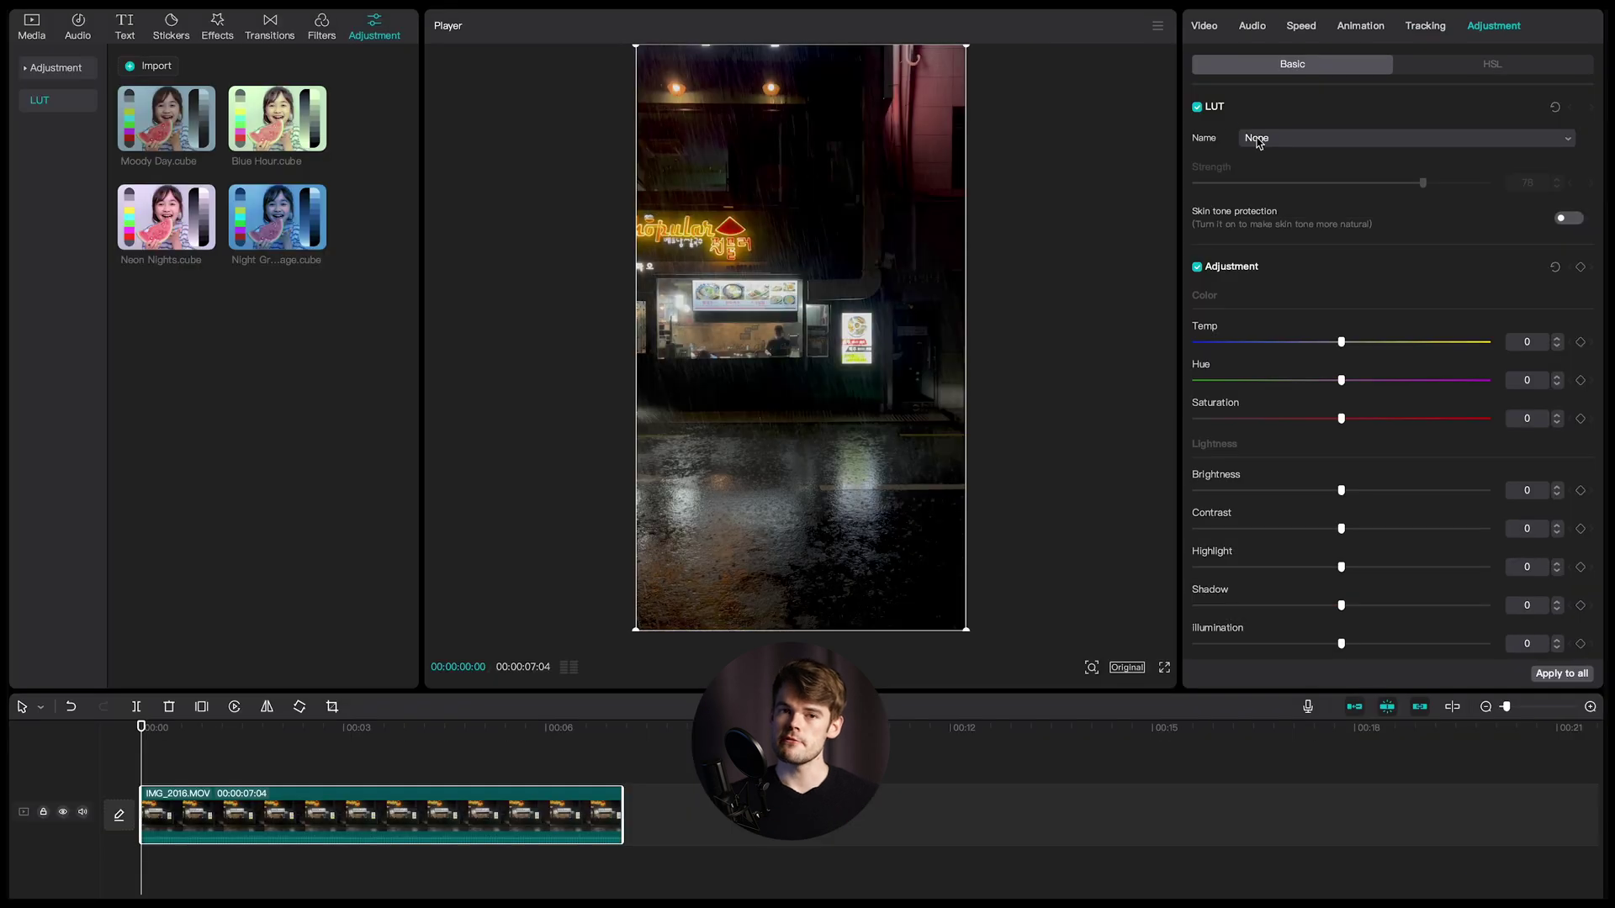
{"action": "left_click", "coordinate": [1288, 139]}
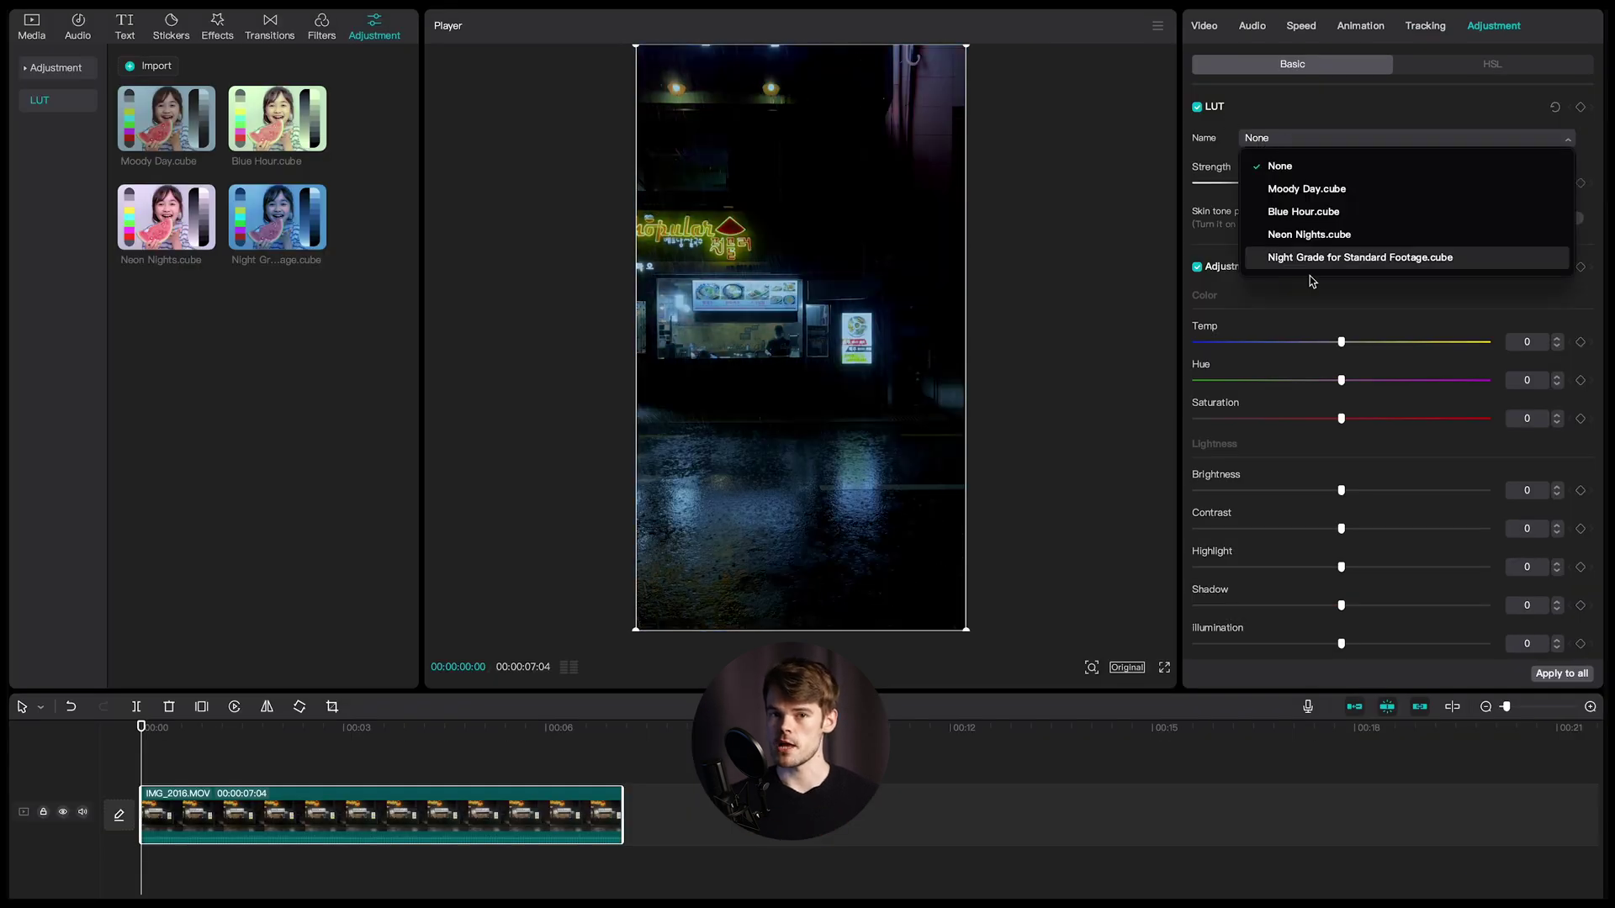
{"action": "left_click", "coordinate": [1313, 257]}
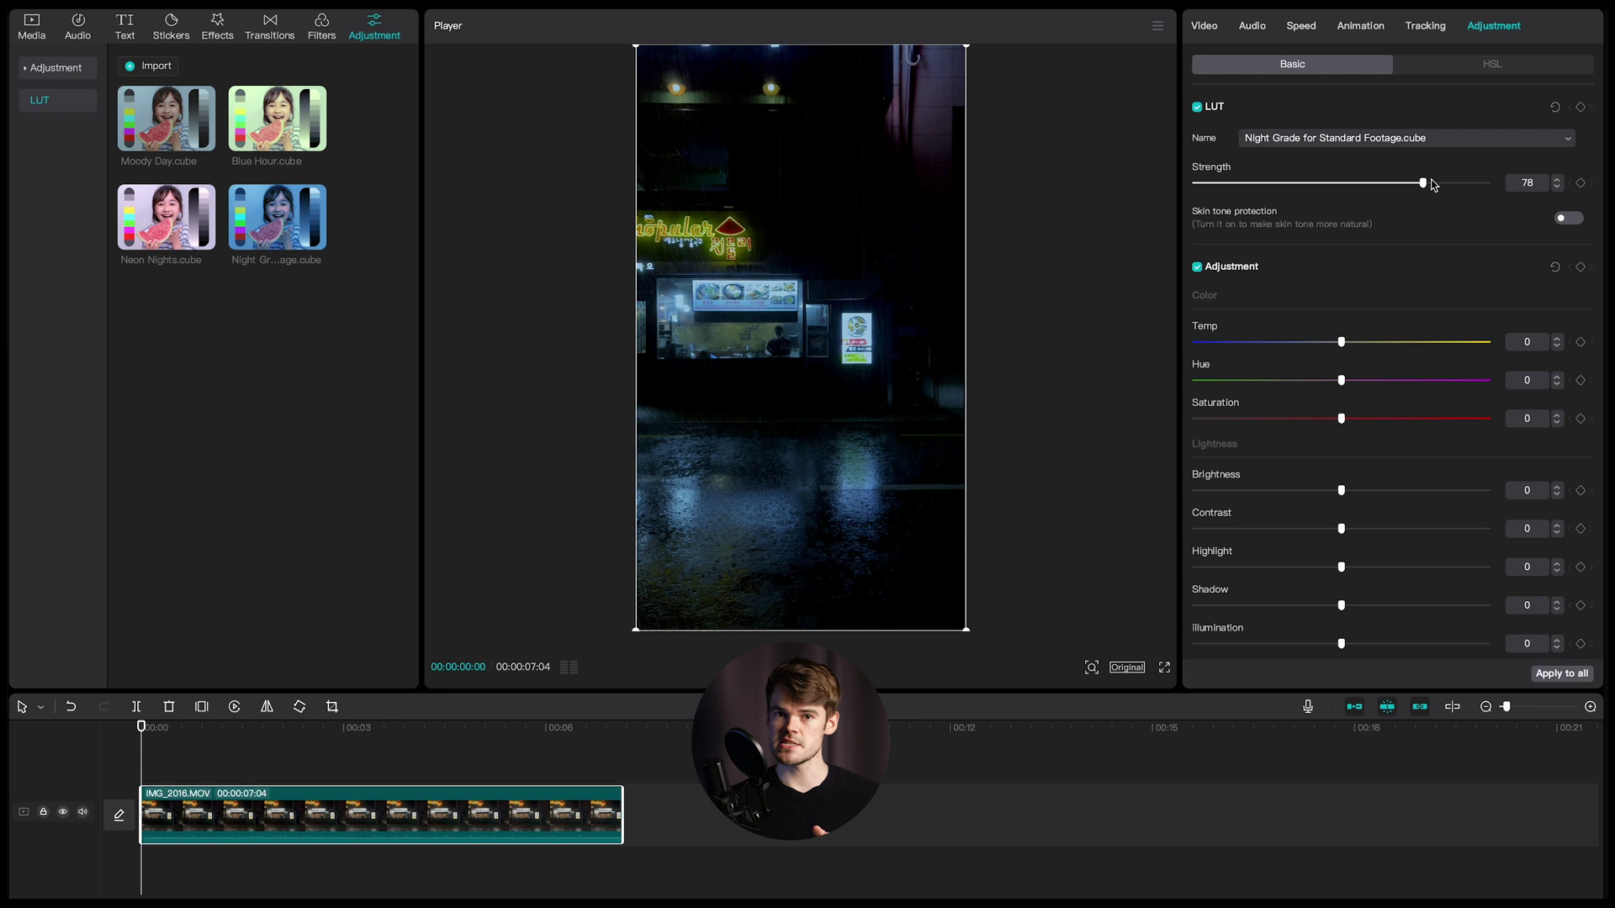
{"action": "left_click_drag", "start_coordinate": [1423, 183], "coordinate": [1369, 182]}
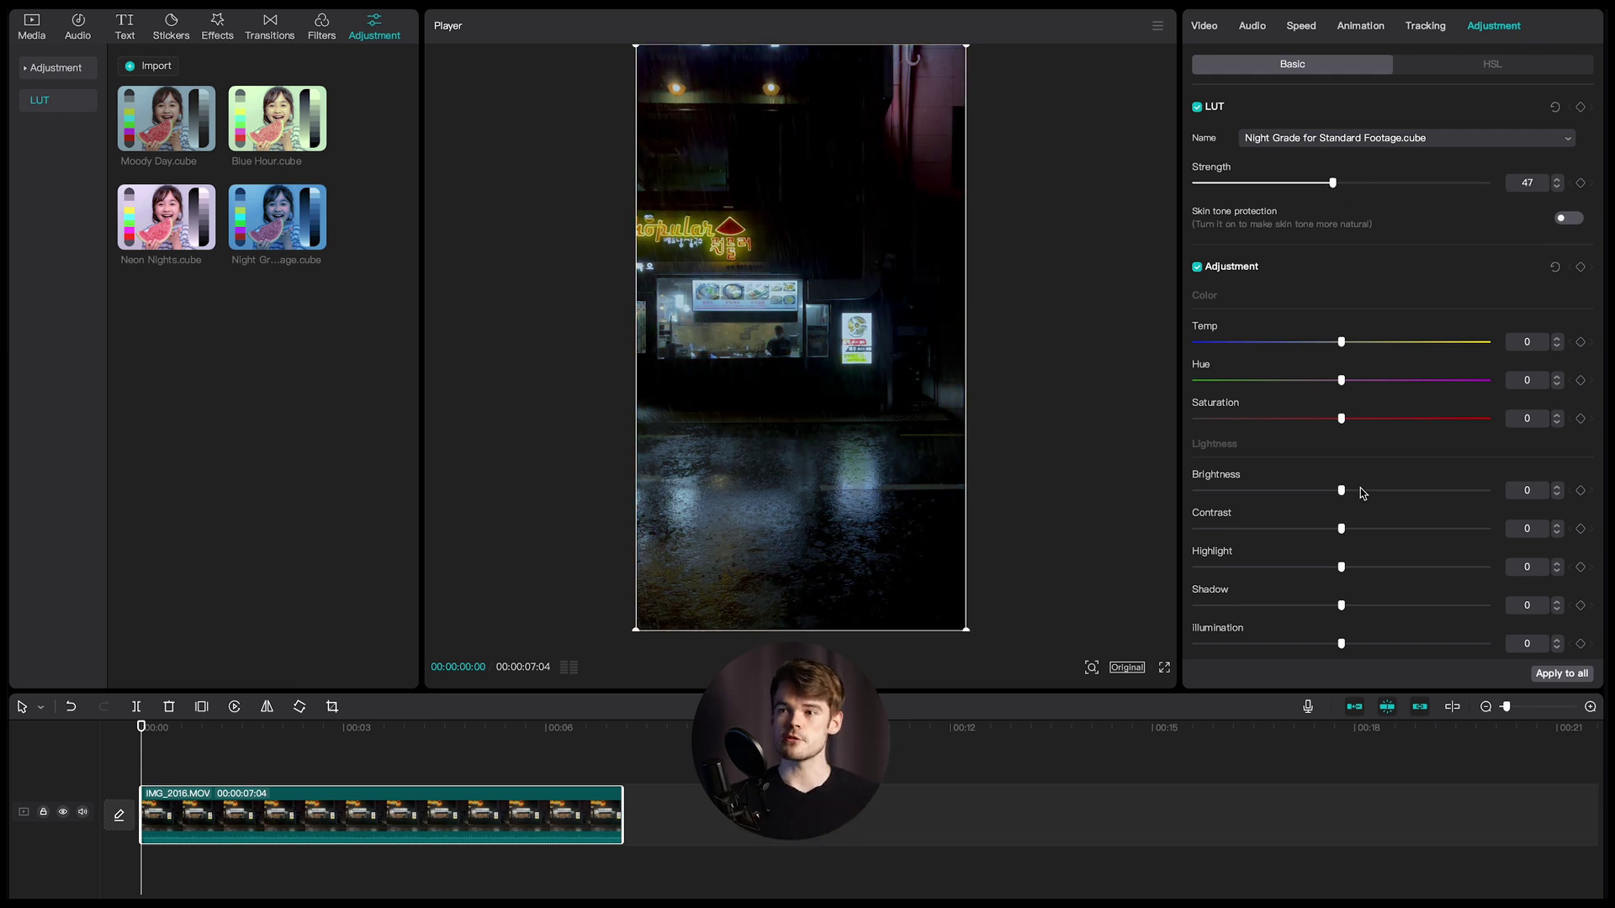
{"action": "mouse_move", "coordinate": [1344, 492]}
{"action": "left_mouse_down"}
{"action": "mouse_move", "coordinate": [1445, 499]}
{"action": "mouse_move", "coordinate": [1412, 502]}
{"action": "left_mouse_up"}
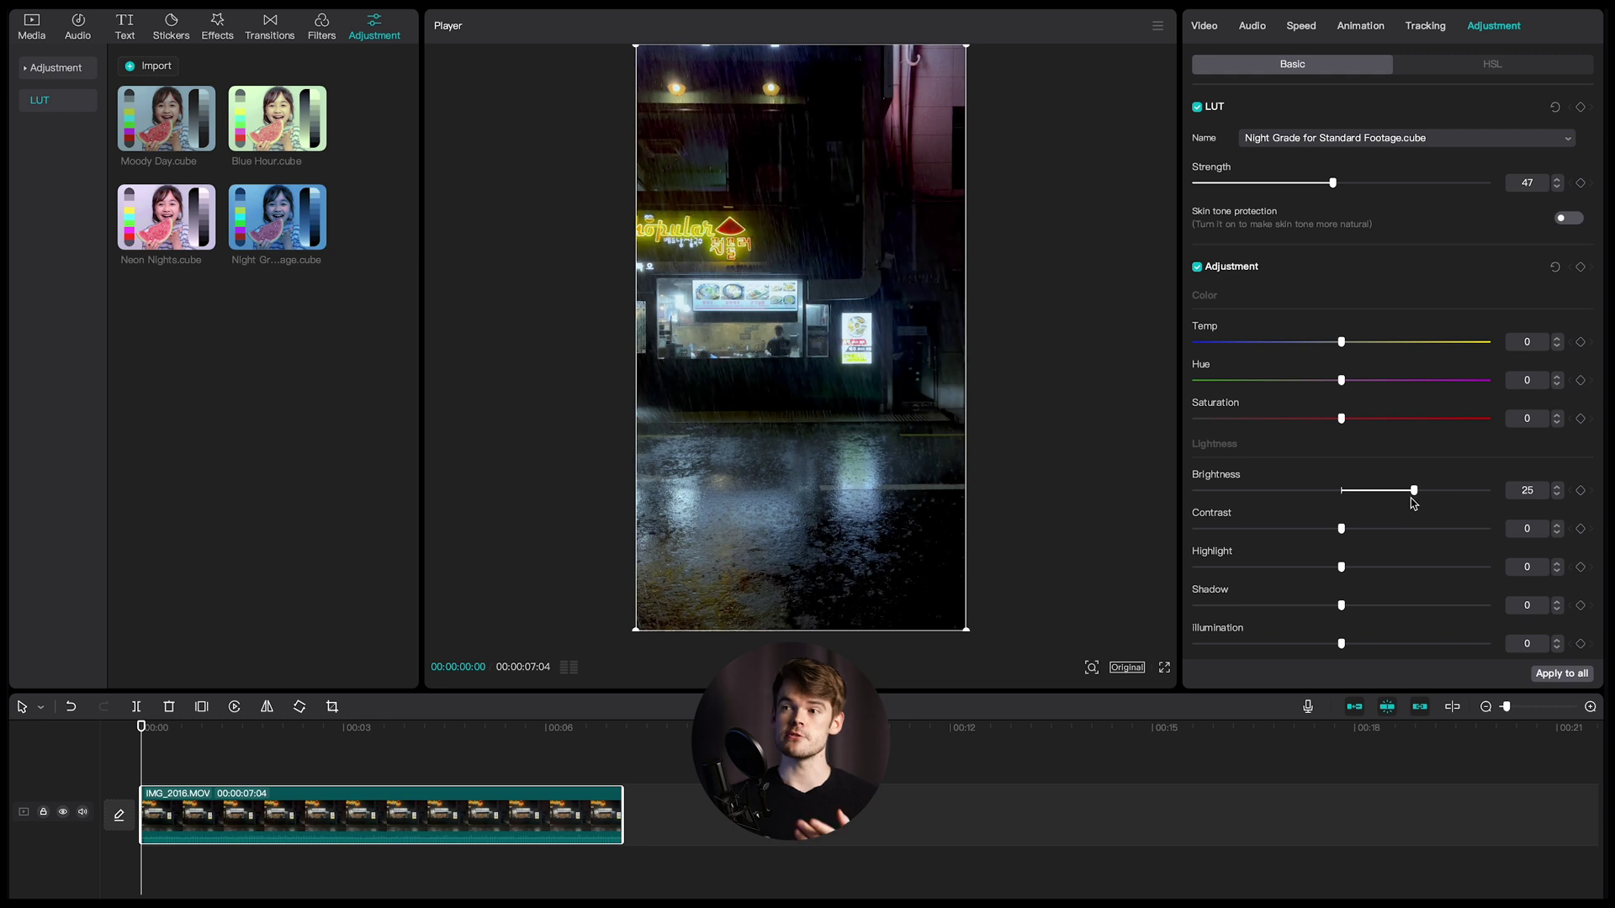
{"action": "mouse_move", "coordinate": [1371, 183]}
{"action": "left_mouse_down"}
{"action": "mouse_move", "coordinate": [1483, 182]}
{"action": "mouse_move", "coordinate": [1254, 183]}
{"action": "mouse_move", "coordinate": [1395, 207]}
{"action": "left_mouse_up"}
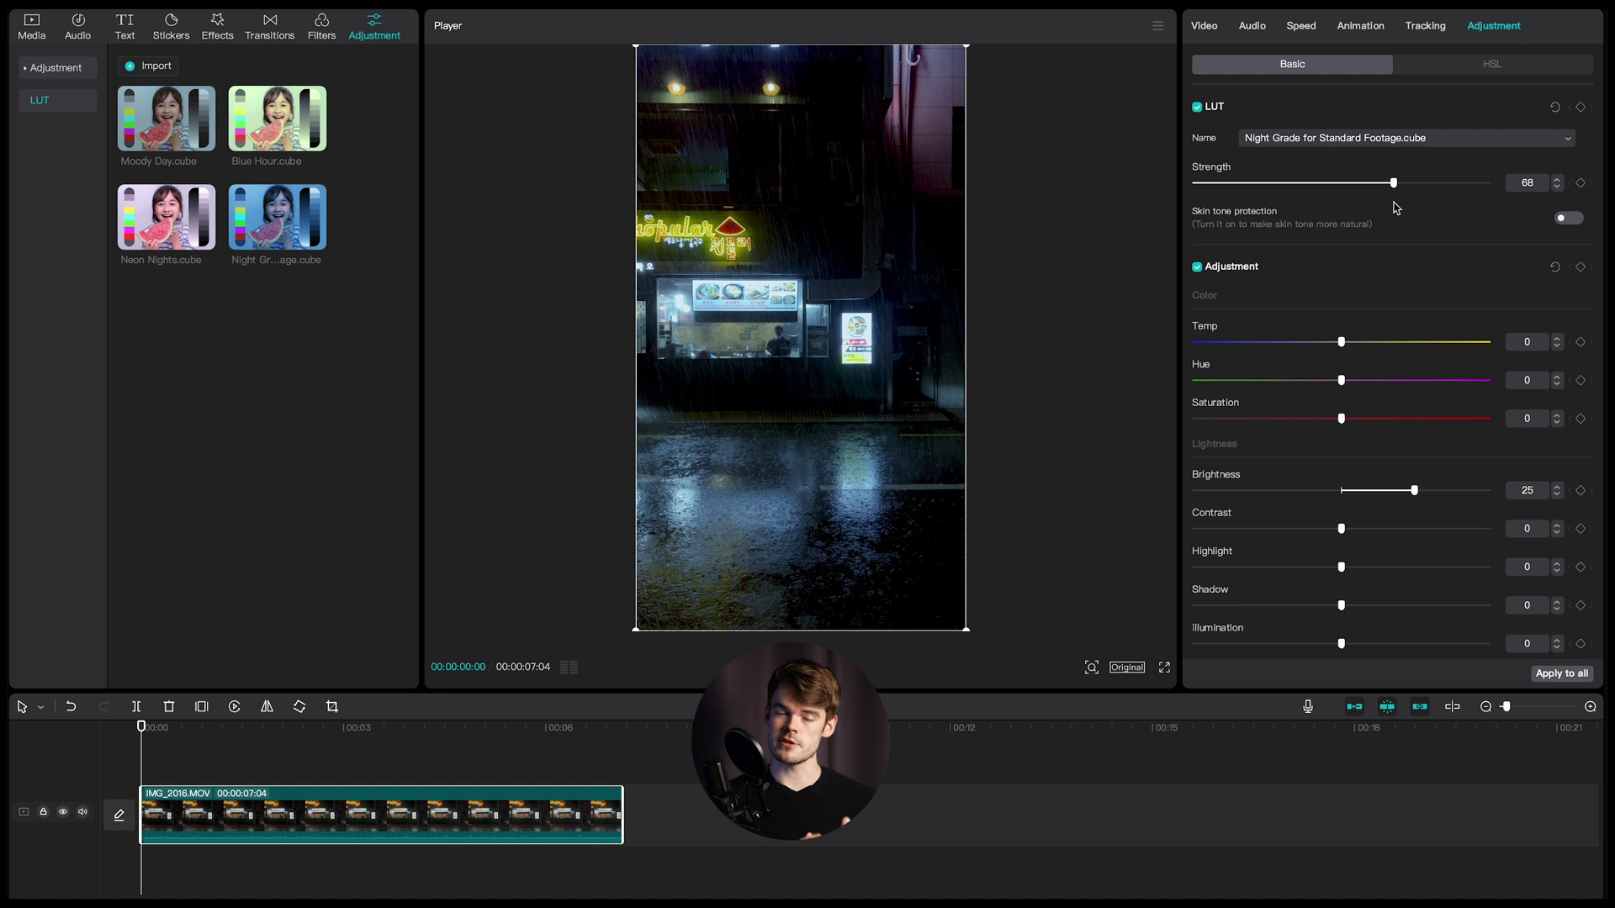